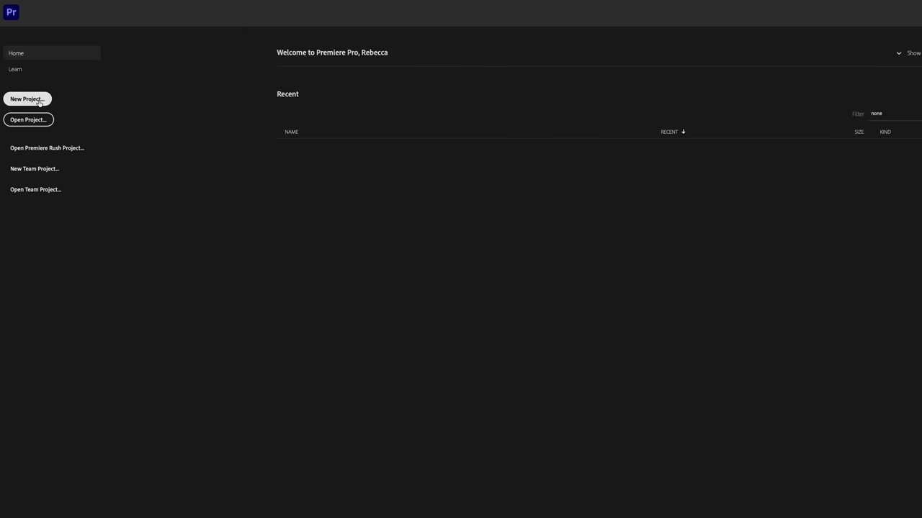
Step: Start a new project and add a bin named Music alongside the camera bins
click(39, 103)
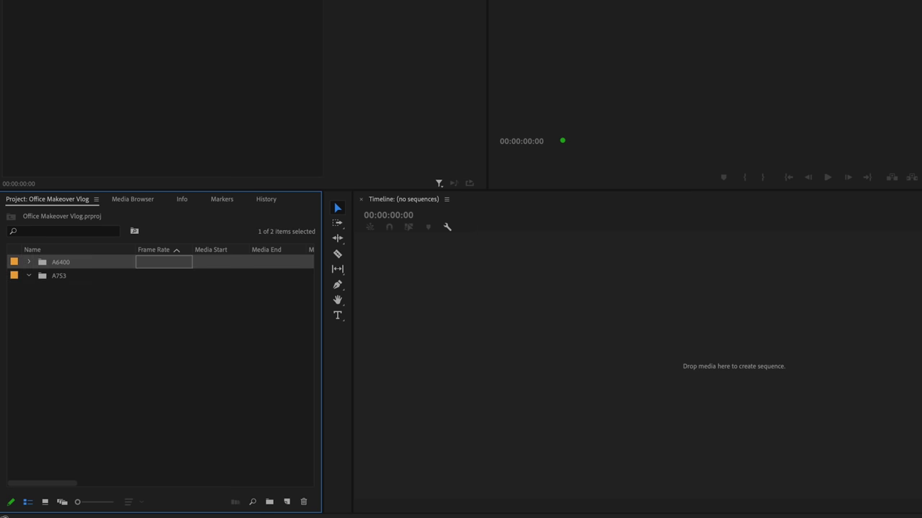
click(268, 502)
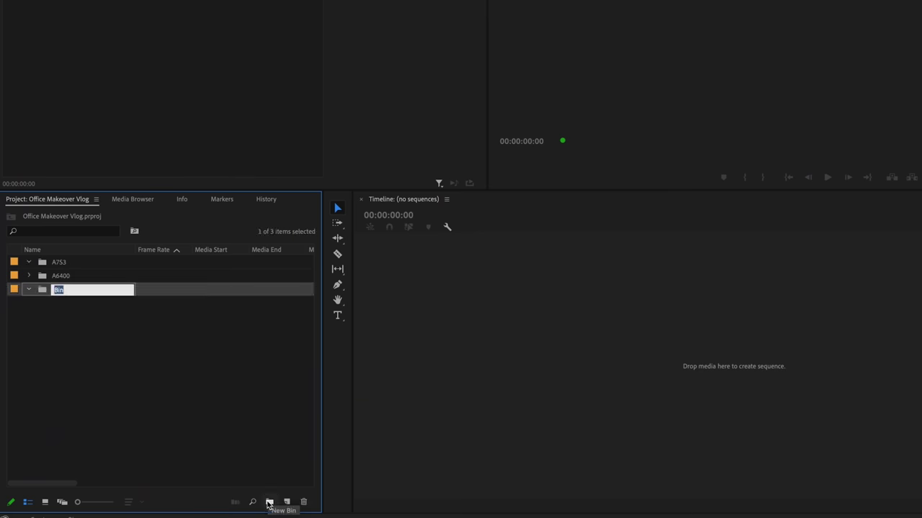
text(Music)
Step: Add a bin named SFX inside the A7S3 bin
click(162, 262)
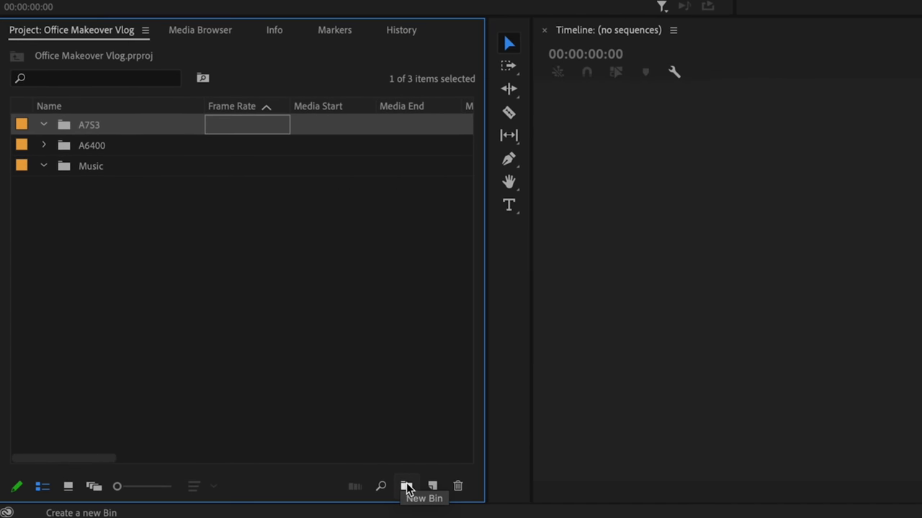
click(270, 502)
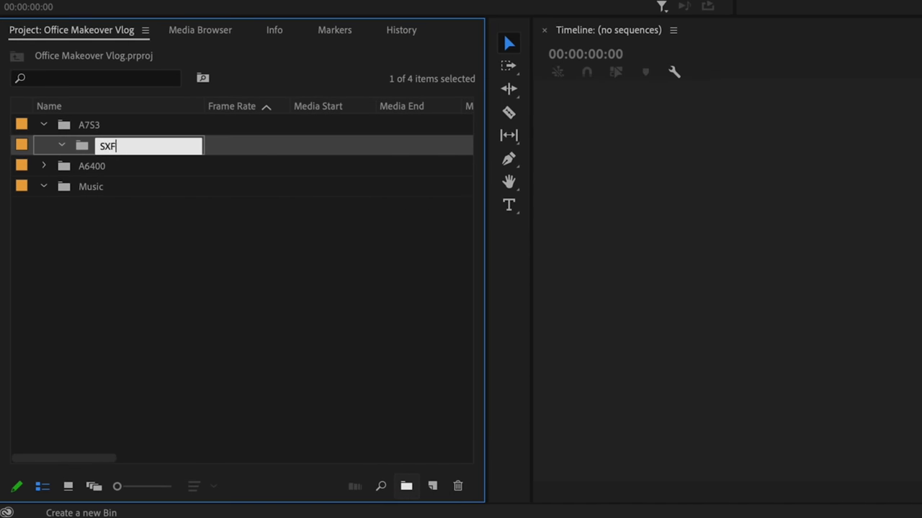
text(SFX)
key(Tab)
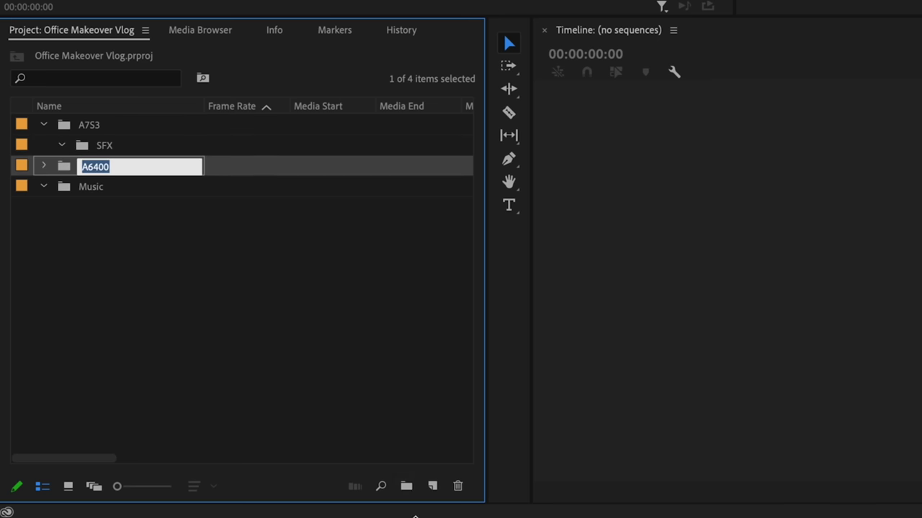
Step: Add another bin named Titles to the project
click(103, 249)
click(406, 487)
text(Titles)
key(Tab)
click(315, 316)
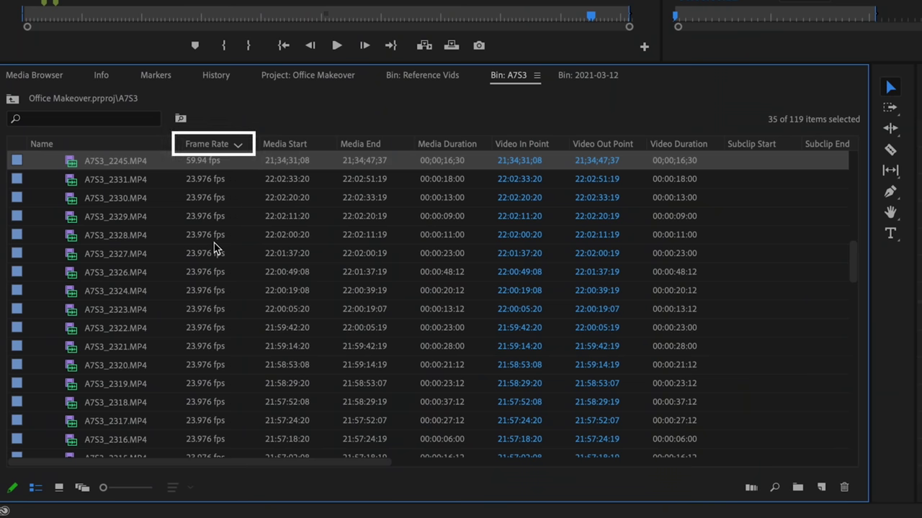
Step: Select all the 59.94 fps clips in the A7S3 bin and give them an orange label
scroll(216, 231, up, 2)
click(220, 233)
scroll(219, 216, up, 10)
shift+click(213, 180)
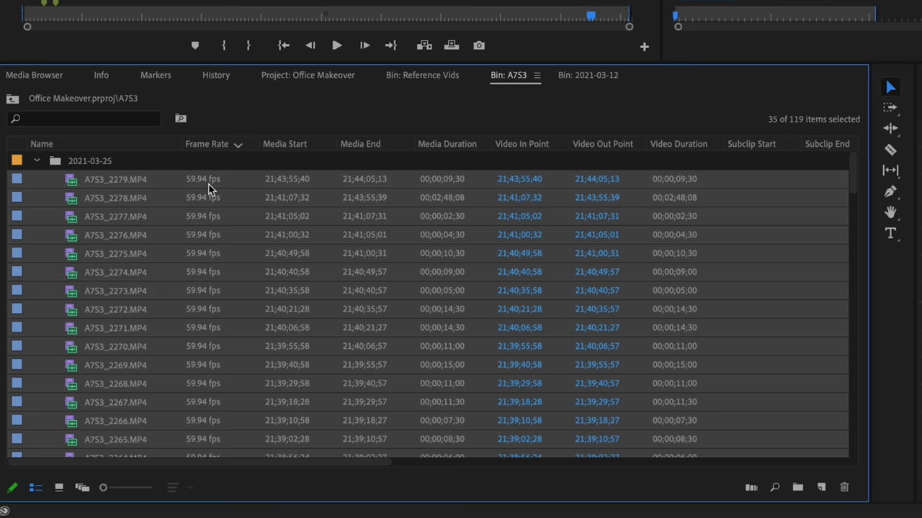
right_click(211, 181)
mouse_move(346, 427)
click(517, 390)
Step: Interpret the selected 59.94 fps clips at a frame rate of 23.976 fps
right_click(211, 266)
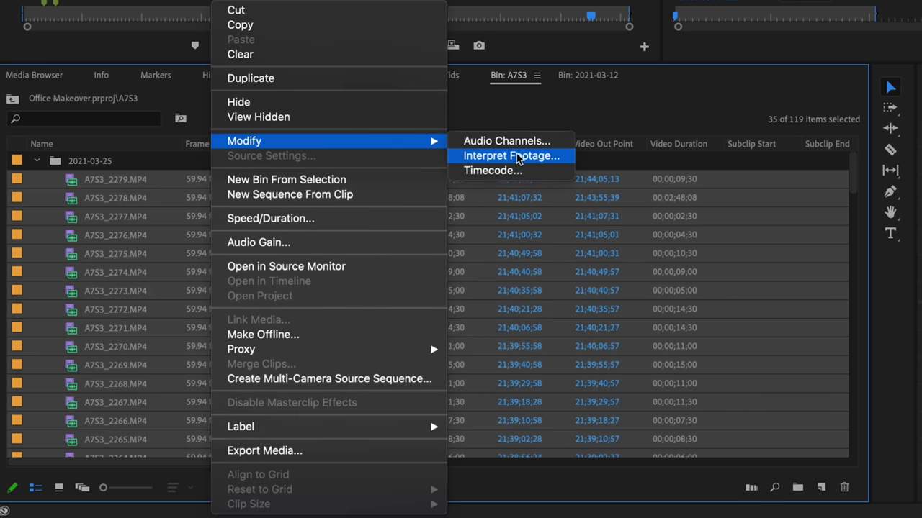
click(517, 157)
text(23.976)
key(Return)
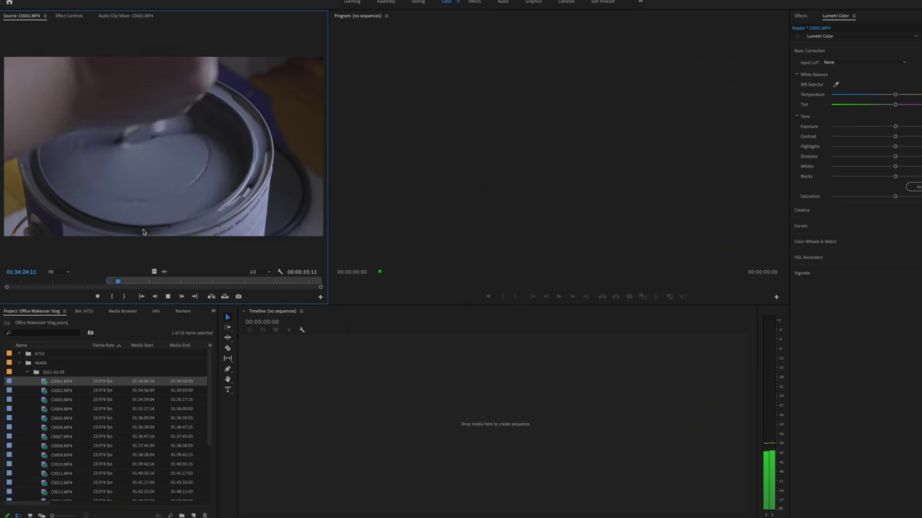
Step: Mark an out point in the source clip C0001.MP4 during playback and stop the preview
key(o)
key(space)
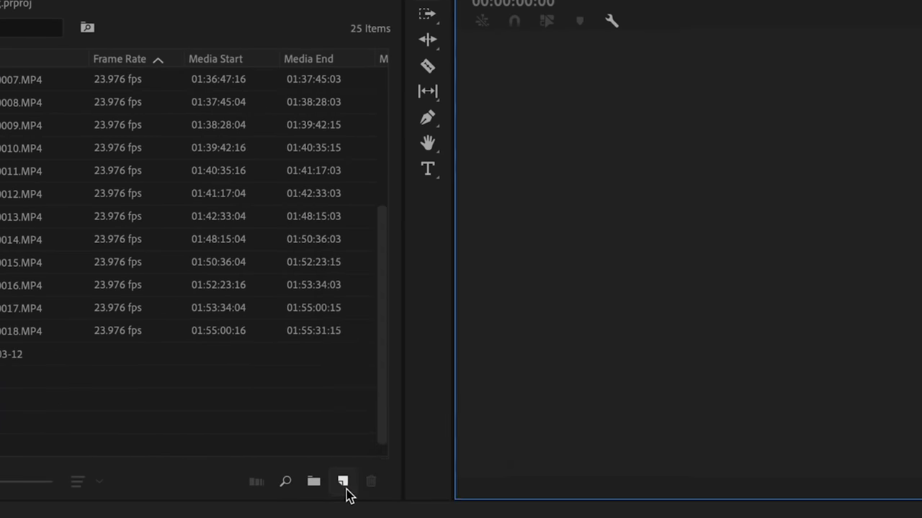
Step: Create a new sequence in RED Cinema editing mode with a 4096 by 2304 frame at 23.976 frames per second
click(189, 511)
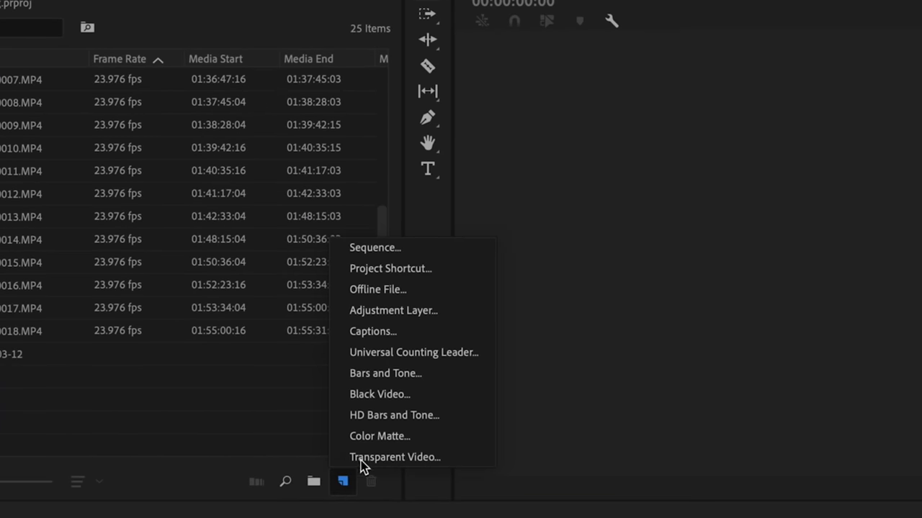
click(414, 254)
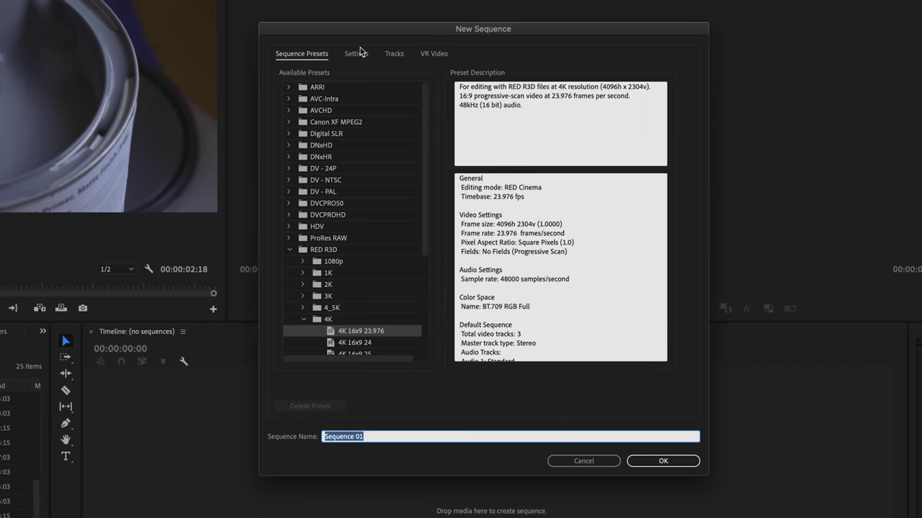
click(356, 56)
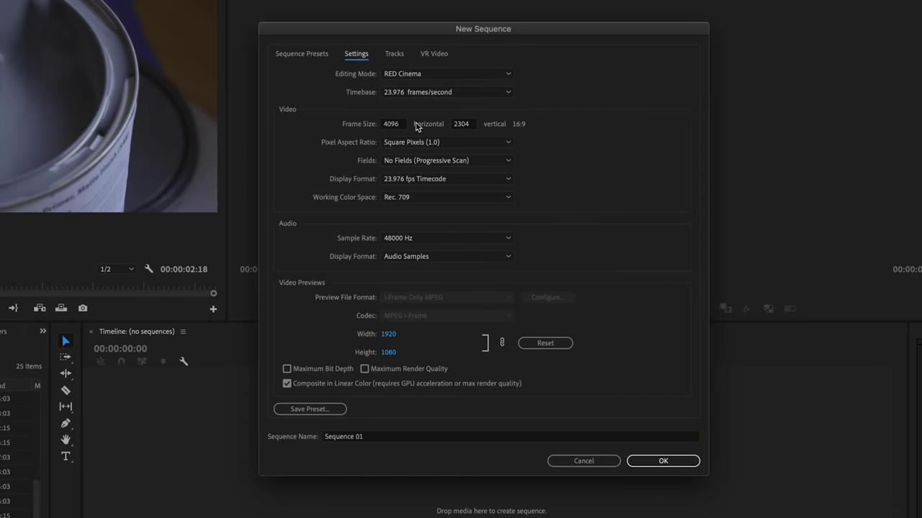
click(659, 463)
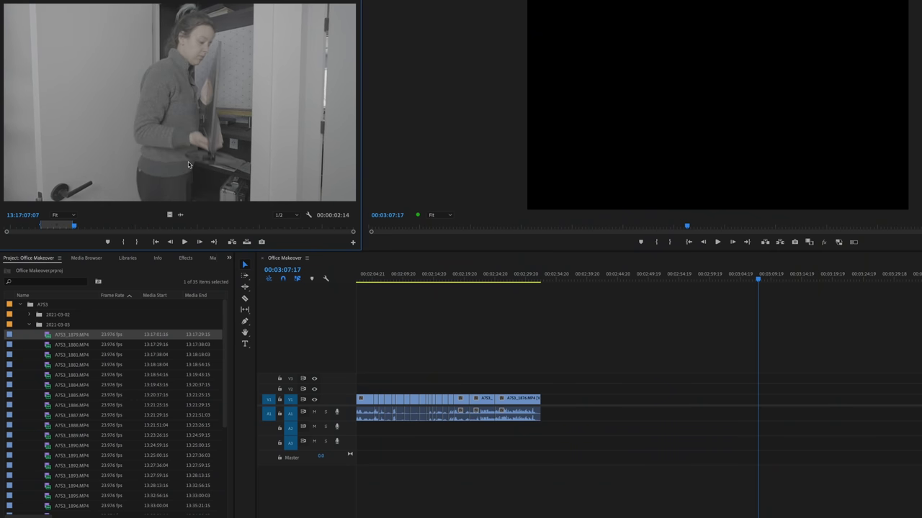
Step: Mark a section of about two seconds in source clip A7S3_1879.MP4 and overwrite it into the Office Makeover sequence, moving on through the footage
click(245, 227)
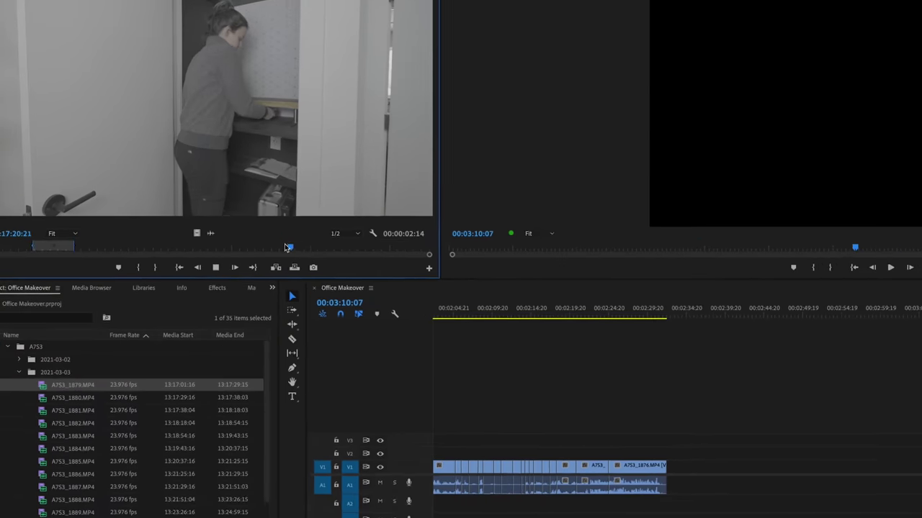
key(i)
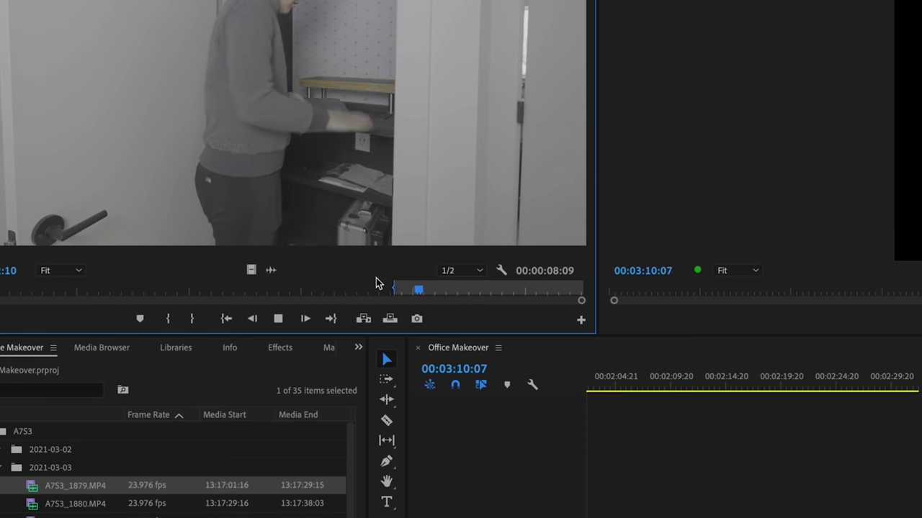
key(o)
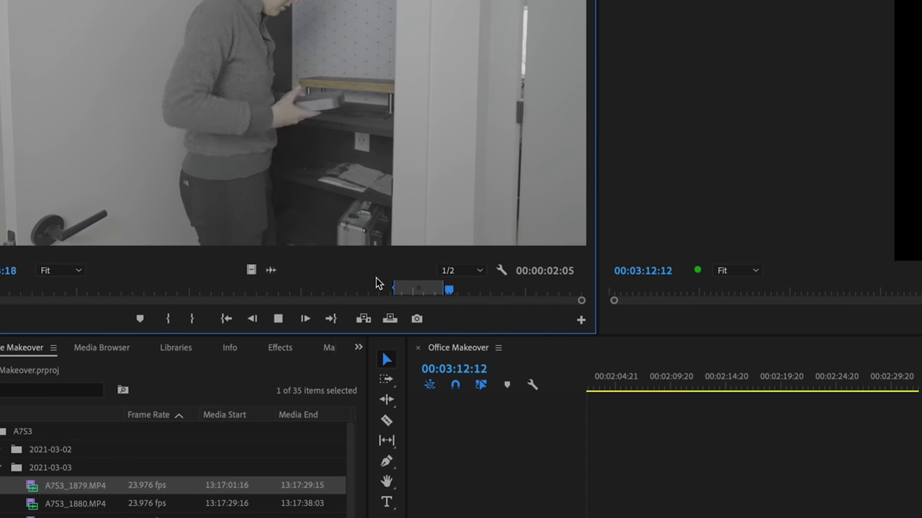
key(.)
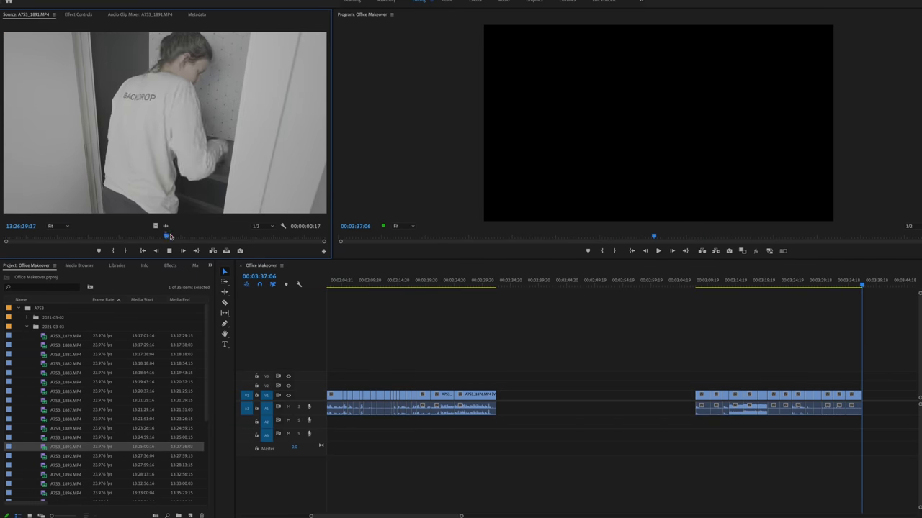
key(Down)
key(Down)
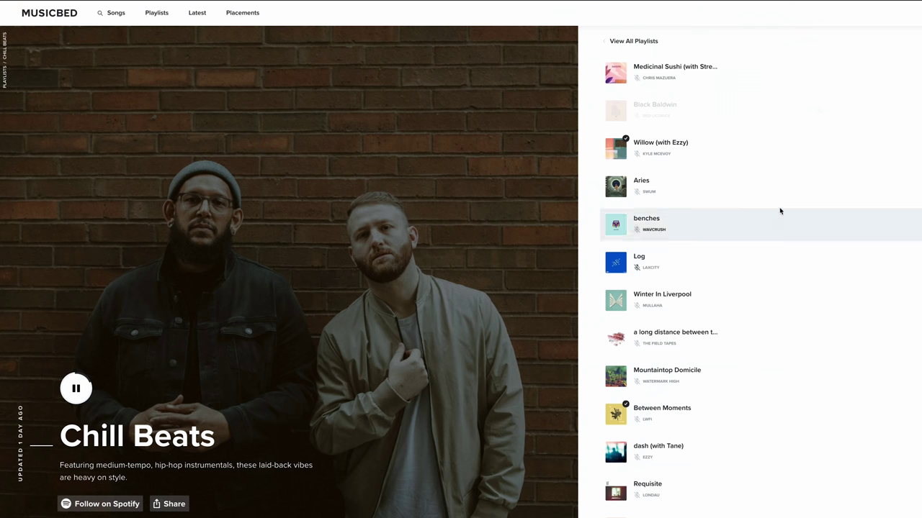
Step: Switch to Musicbed, browse its playlists and artist pages, and add the song Amok In Redo to a project
scroll(779, 194, down, 3)
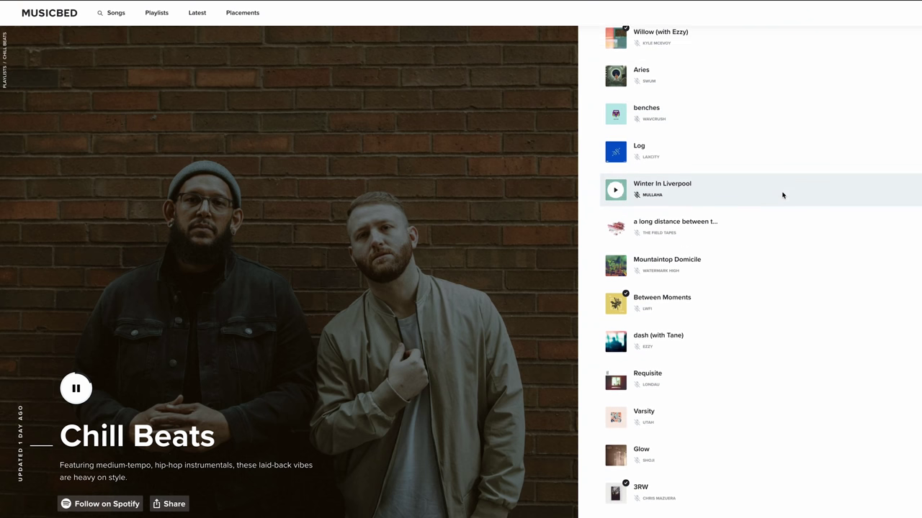
scroll(783, 194, down, 5)
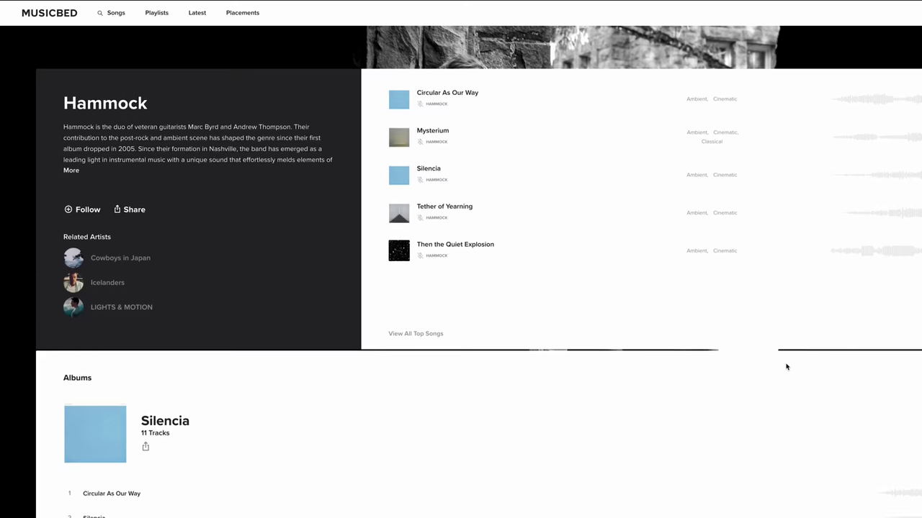
scroll(786, 367, down, 3)
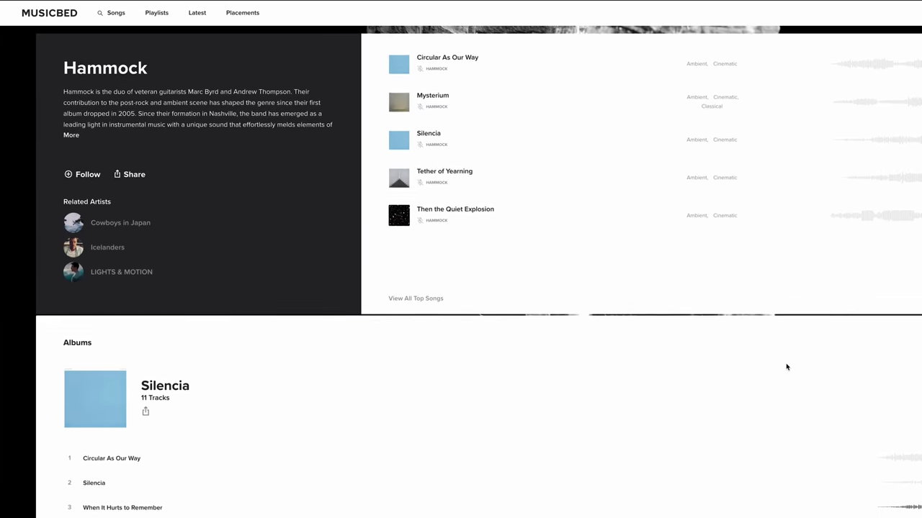
scroll(785, 367, down, 2)
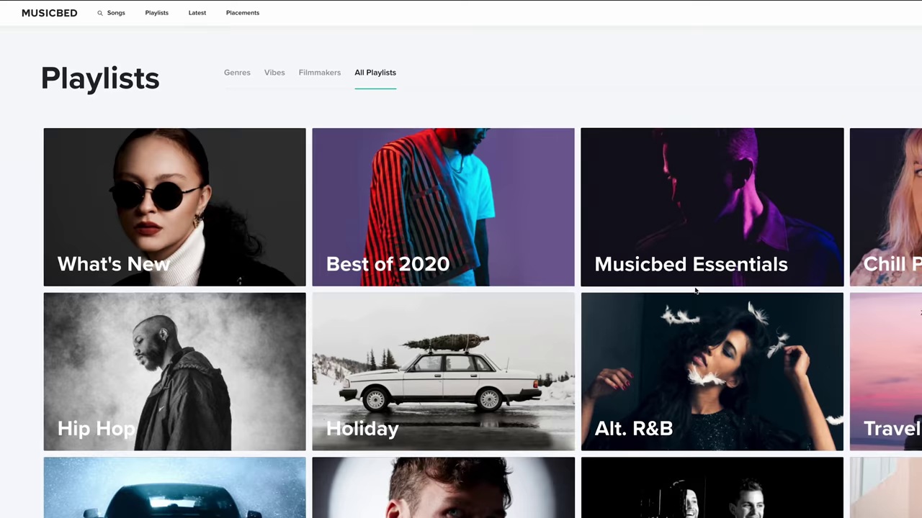
scroll(461, 288, down, 6)
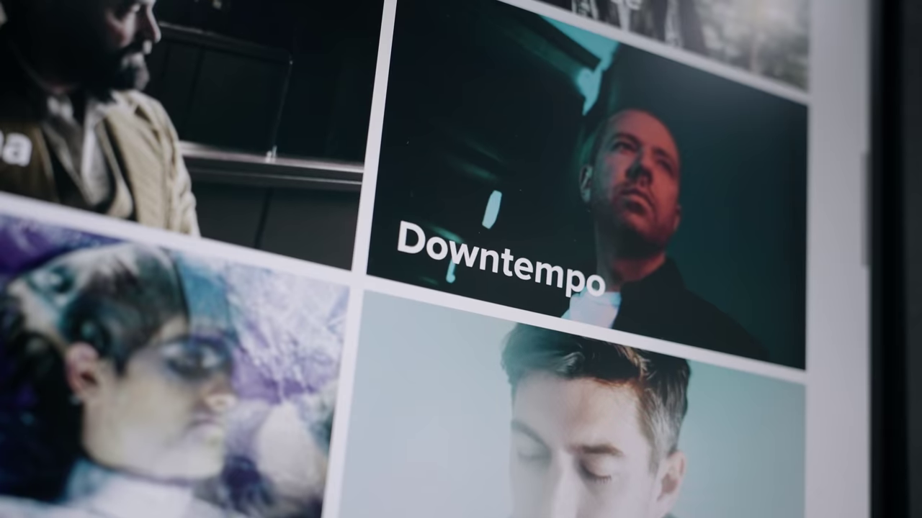
scroll(460, 260, down, 5)
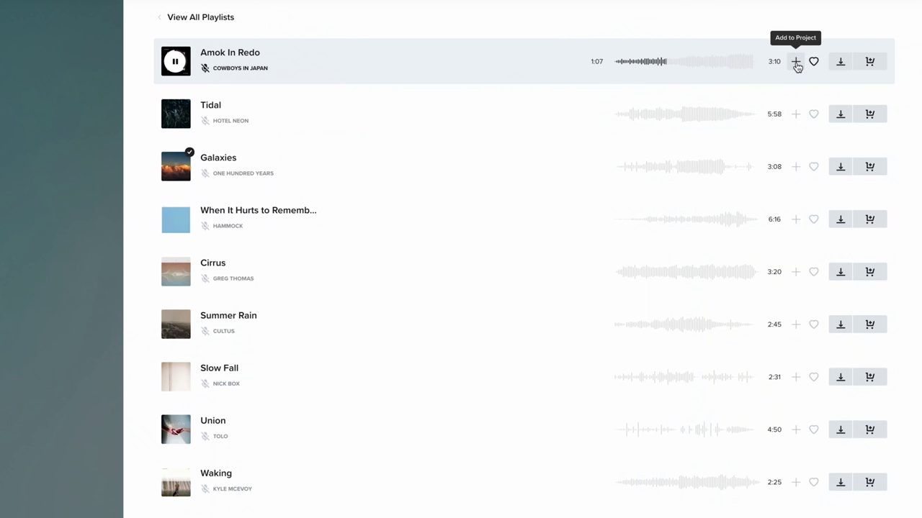
click(796, 62)
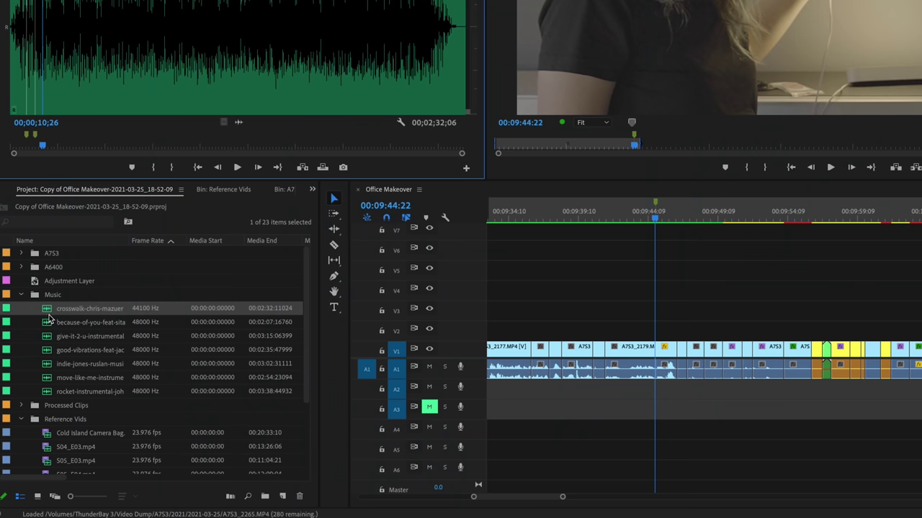
Step: Place the crosswalk music track on audio track A4 at about 00:09:45 and play the sequence against it
drag(54, 311, 656, 459)
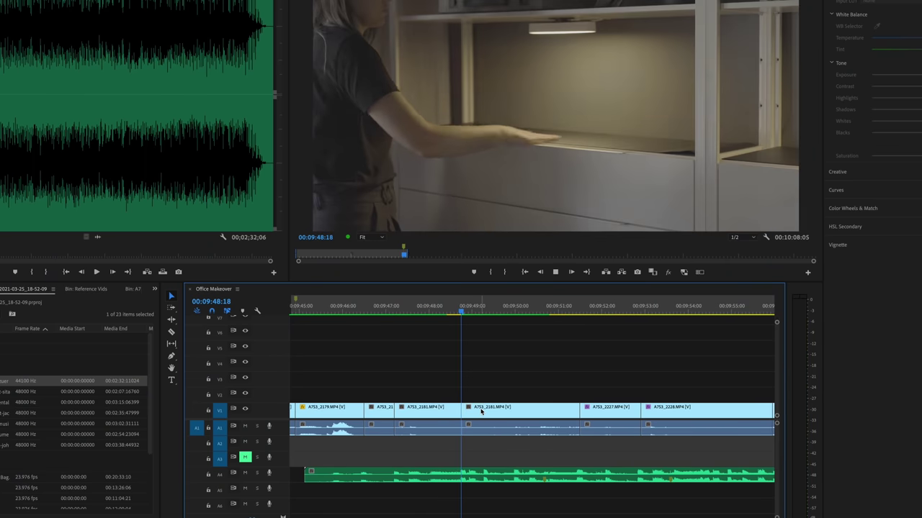
key(shift+Delete)
key(space)
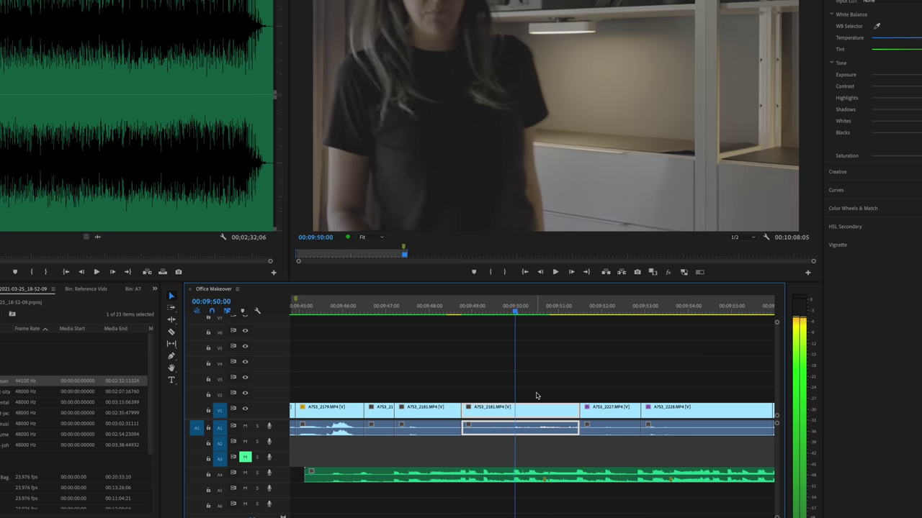
Step: Cut clips A7S3_2181, A7S3_2227 and A7S3_2228 on the music's beats and ripple delete the excess footage
key(c)
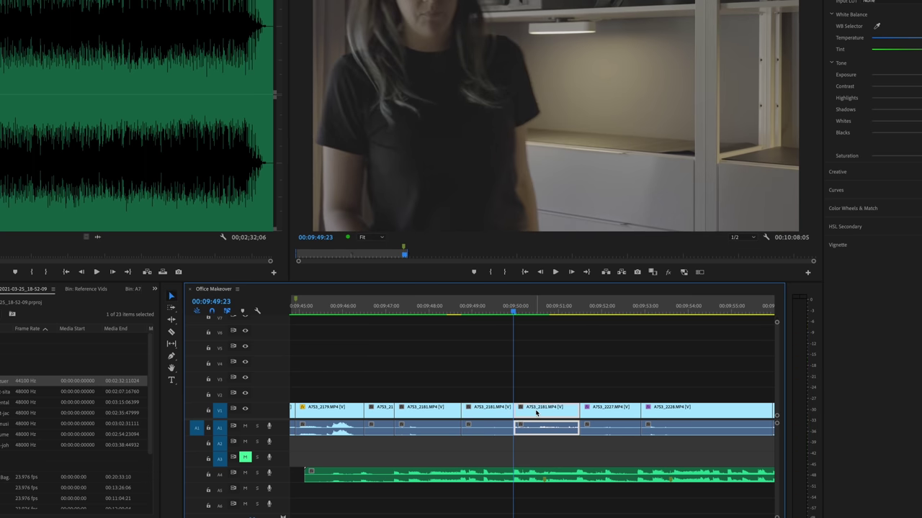
key(space)
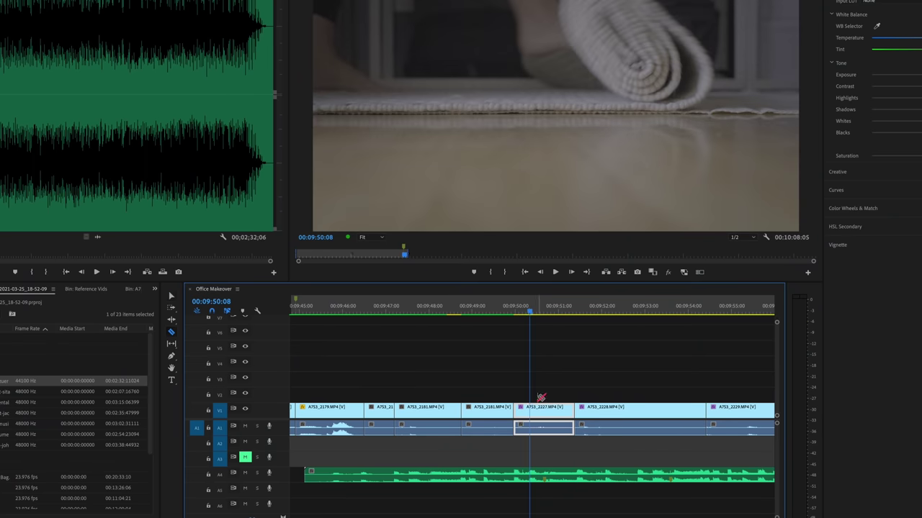
key(space)
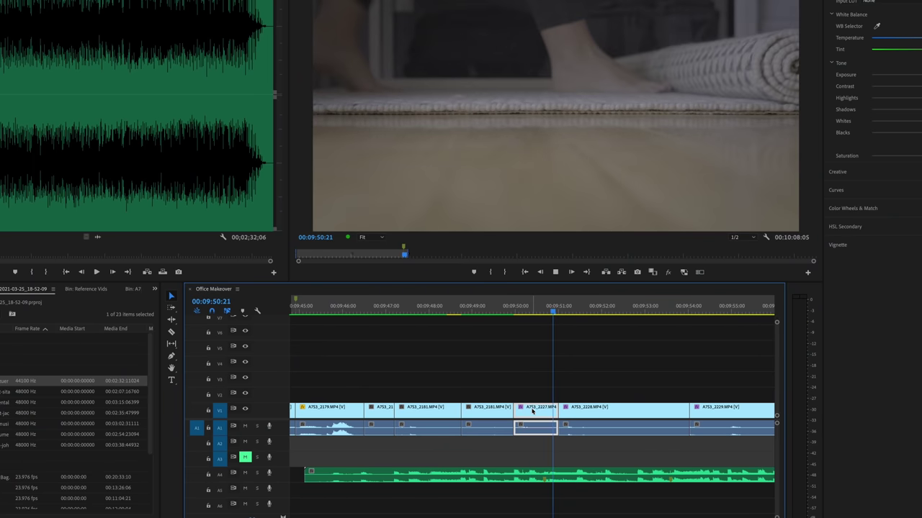
key(space)
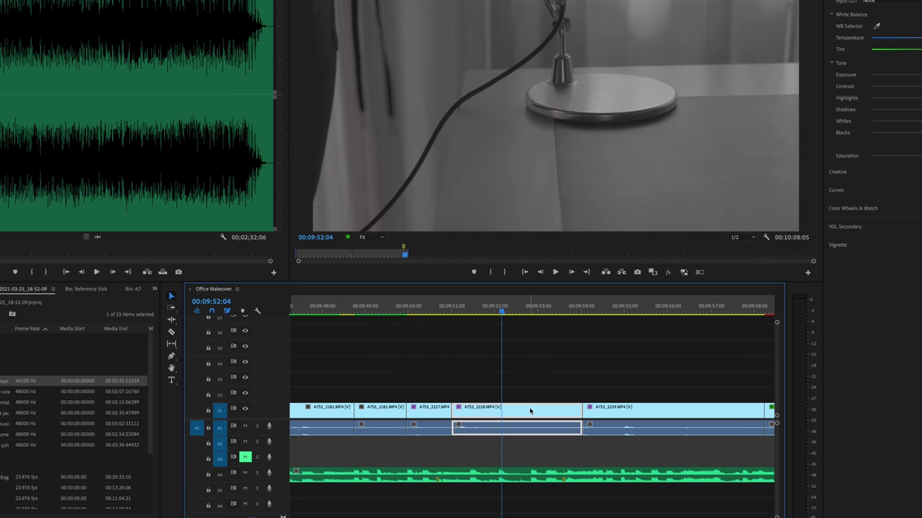
key(shift+Delete)
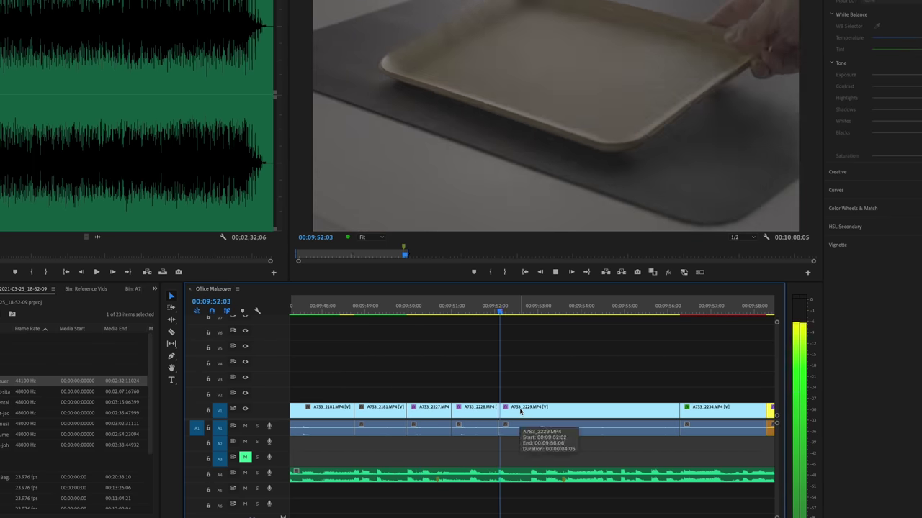
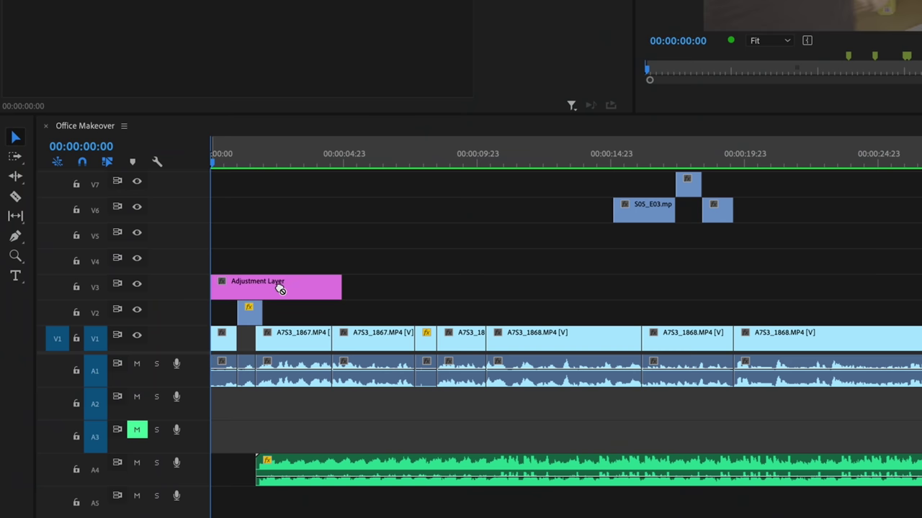
Step: Duplicate the adjustment layer at the start of the sequence onto tracks V4 and V5 above it
drag(278, 288, 244, 229)
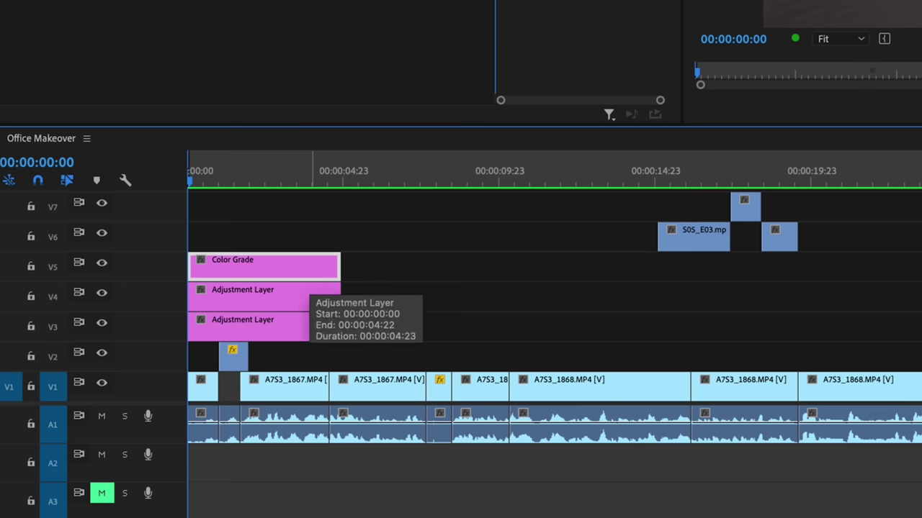
Step: Rename the adjustment layer on V4 as Log Rec709 and the one on V3 as Color Correction
right_click(288, 261)
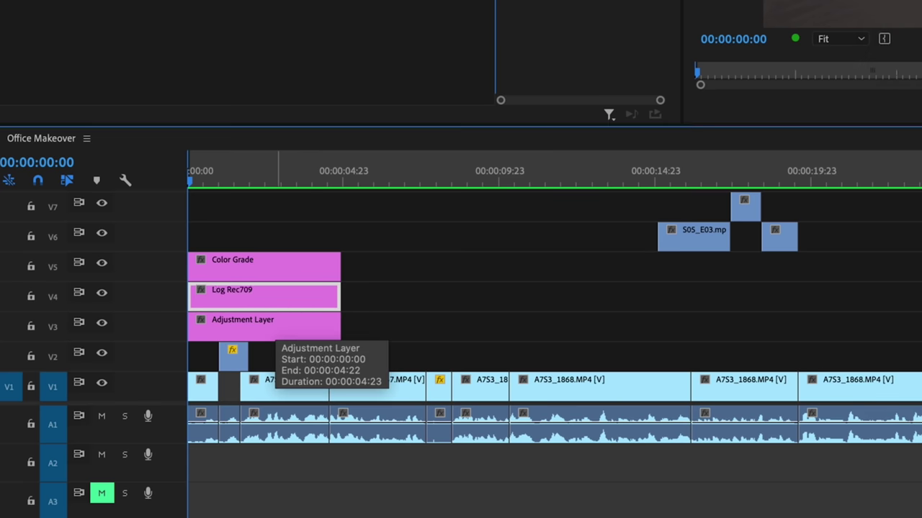
right_click(234, 328)
click(631, 105)
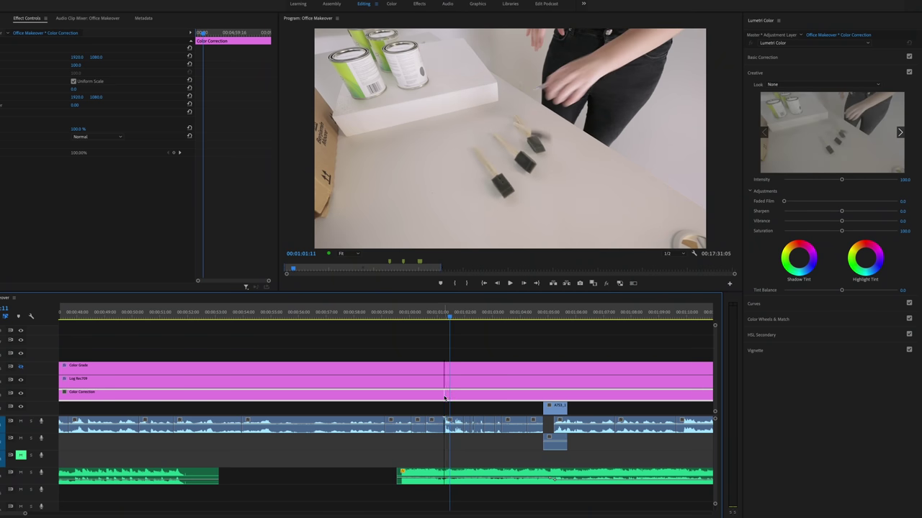
Step: Split the Color Correction layer at about 00:01:01 and correct its first segment with temperature -15.1, tint 3.4, exposure -0.3 and lower highlights
click(378, 341)
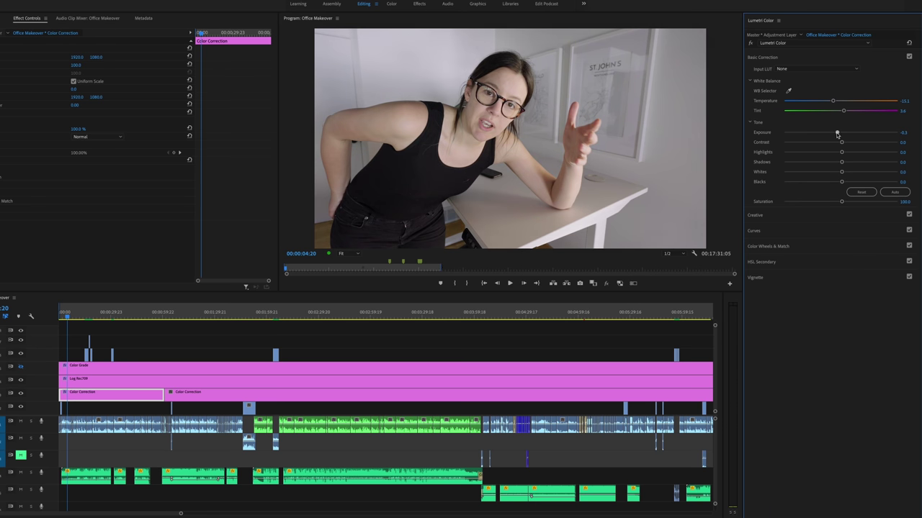
drag(842, 152, 833, 155)
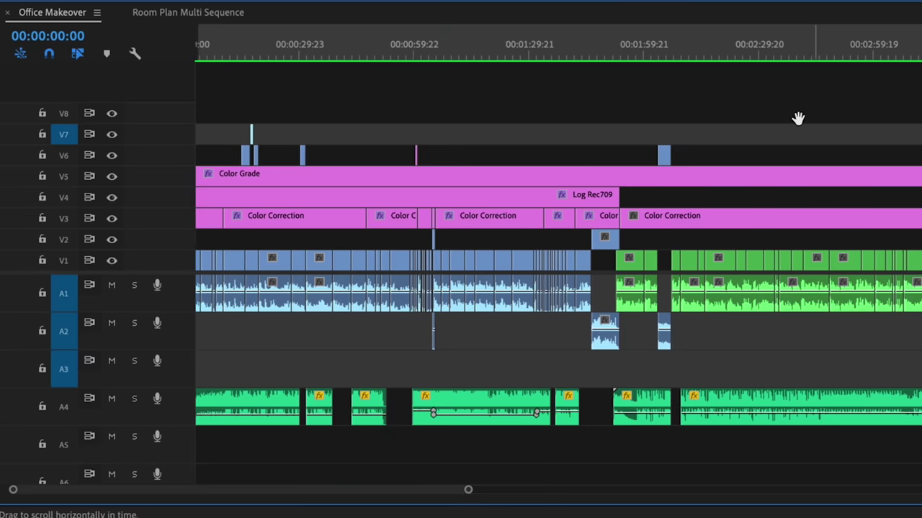
Step: Look along the sequence to about 00:10:00 to examine how the Color Grade, Log Rec709 and Color Correction layers are arranged
drag(702, 116, 638, 113)
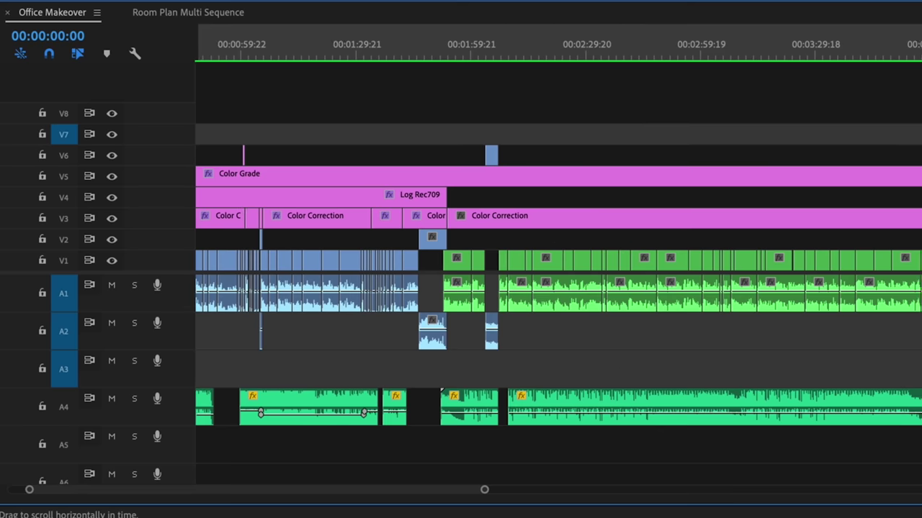
scroll(710, 122, down, 10)
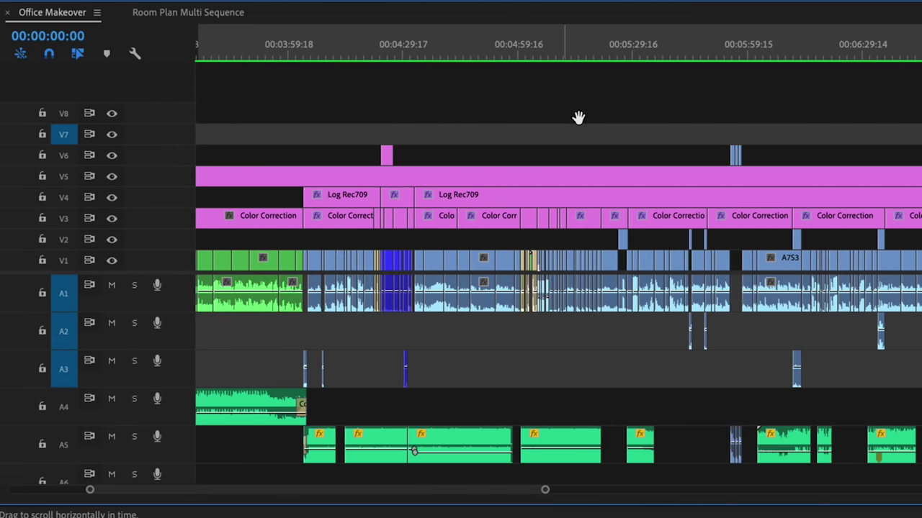
scroll(558, 259, down, 8)
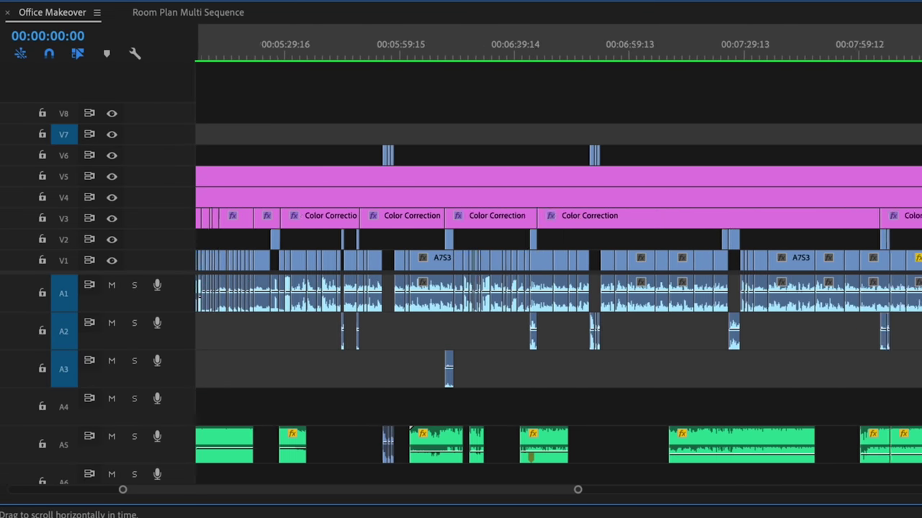
drag(912, 123, 741, 117)
scroll(741, 117, down, 4)
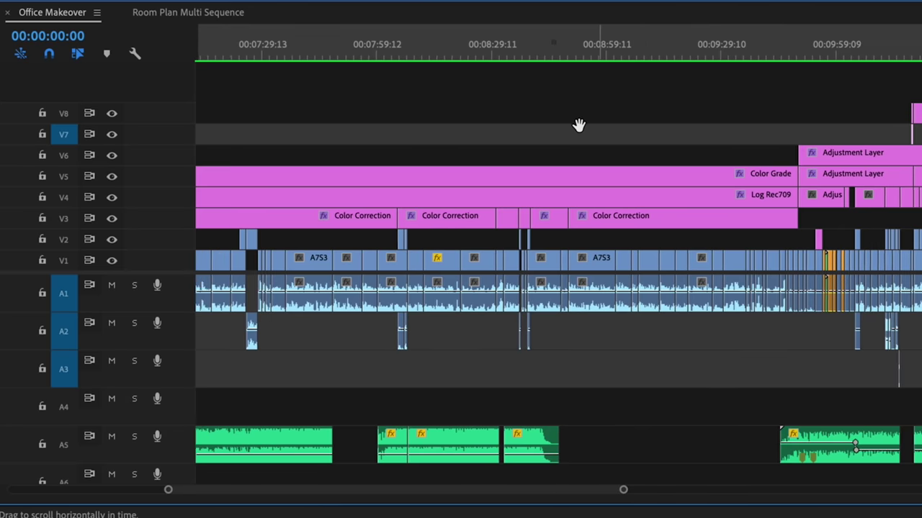